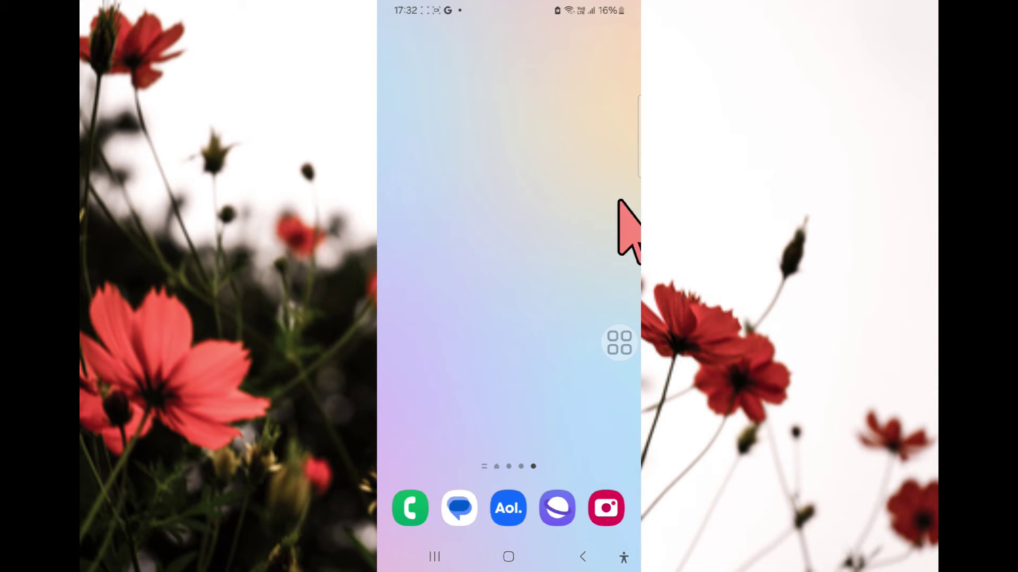
From the app drawer, open Settings > Apps, search 'meet' and open Meet's App info page
{"action": "left_click_drag", "start_coordinate": [556, 318], "coordinate": [557, 159]}
{"action": "left_click", "coordinate": [493, 41]}
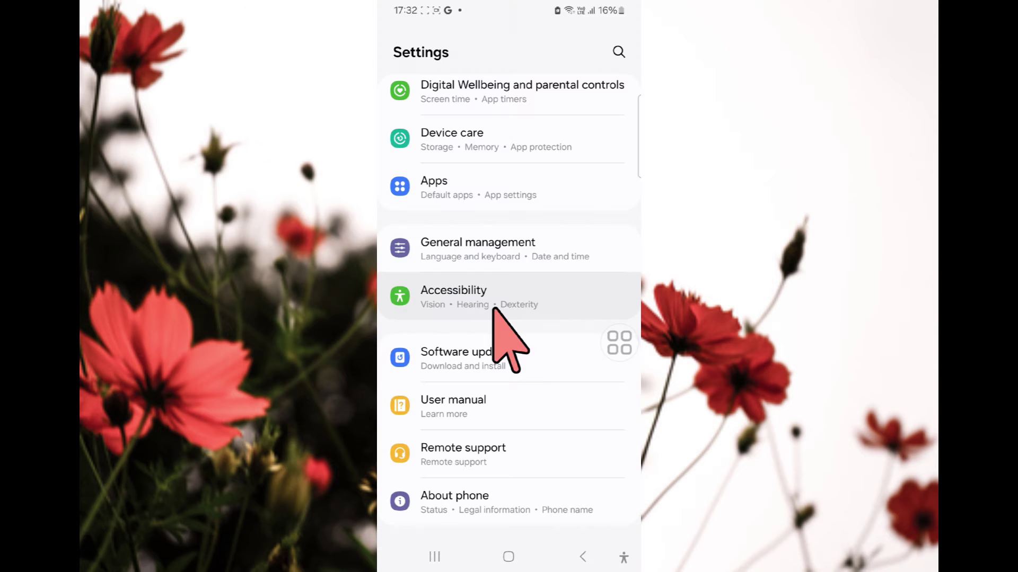
{"action": "left_click", "coordinate": [488, 187]}
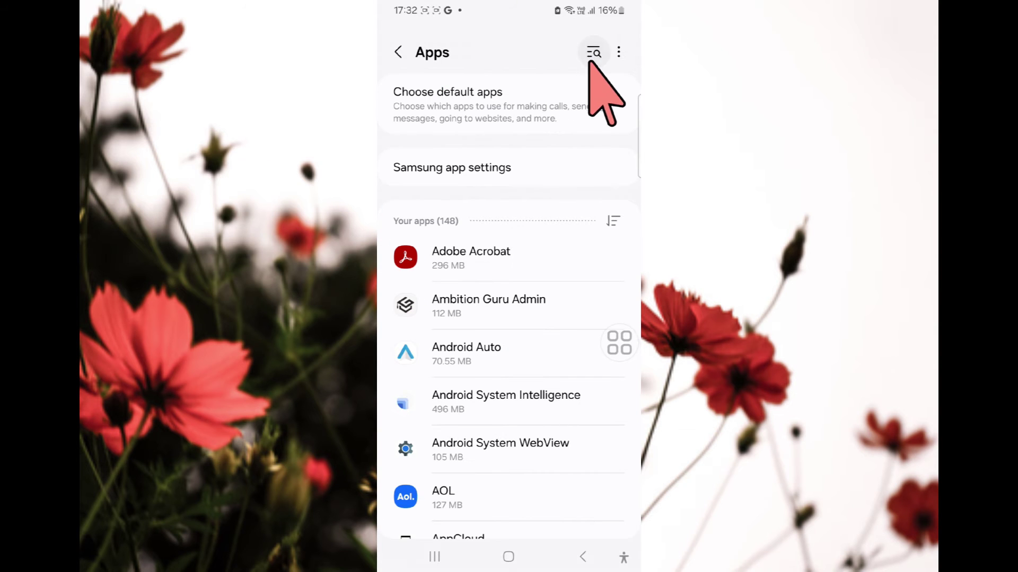
{"action": "left_click", "coordinate": [598, 52]}
{"action": "type", "text": "m"}
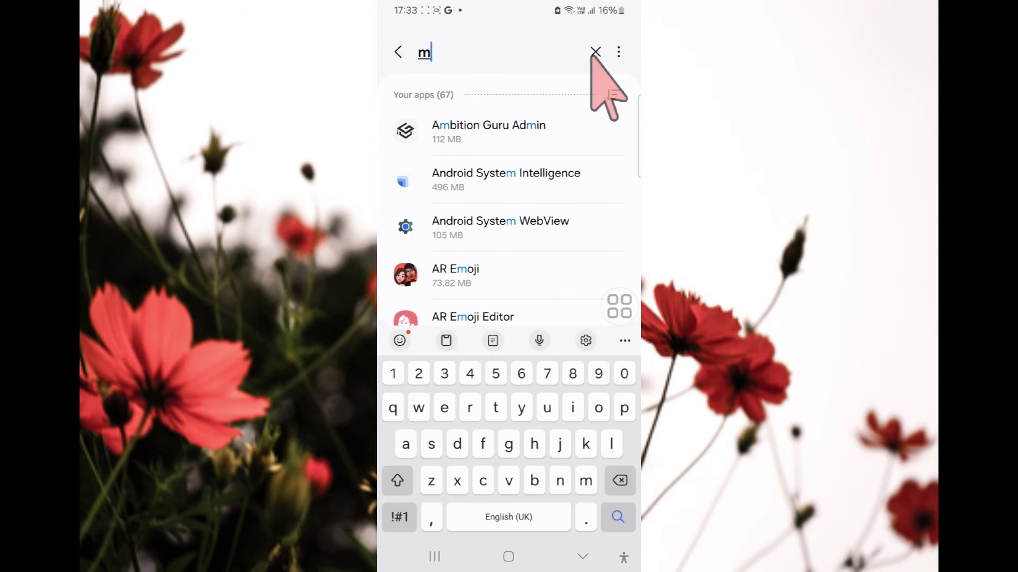
{"action": "type", "text": "eet"}
{"action": "left_click", "coordinate": [480, 133]}
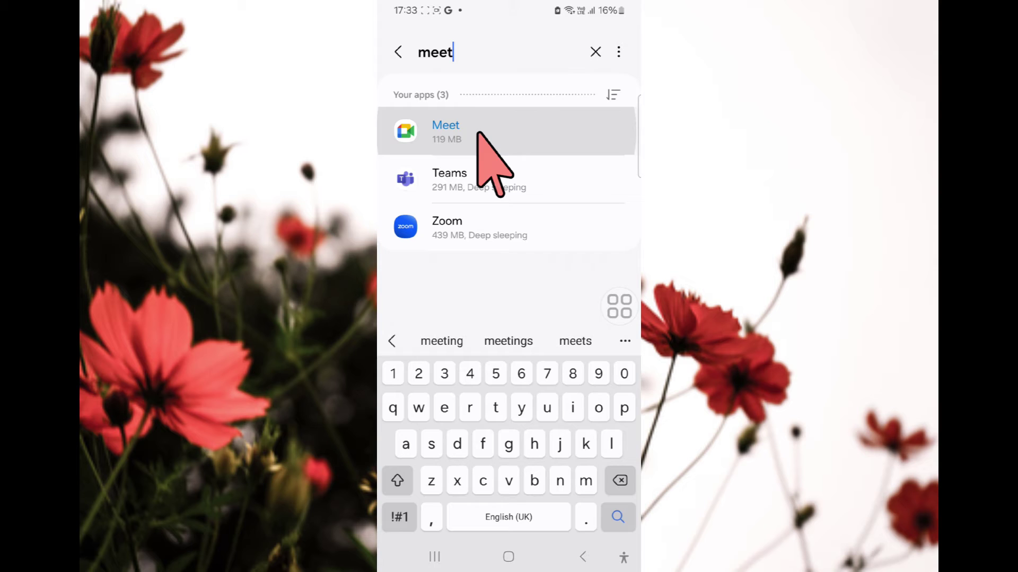
Disable the Meet app, confirming the 'Disable app' warning
{"action": "left_click", "coordinate": [595, 516]}
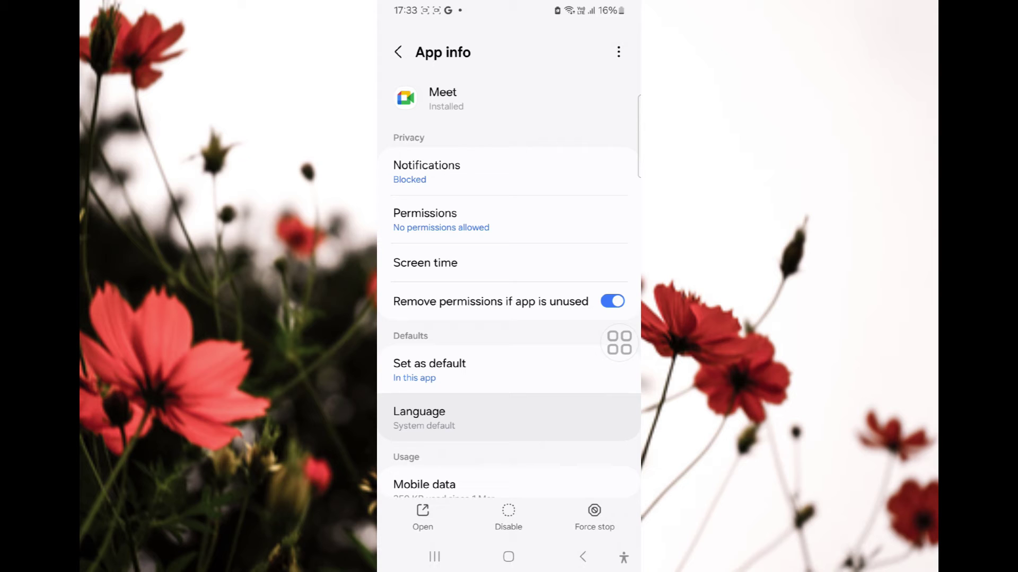
{"action": "left_click", "coordinate": [508, 517]}
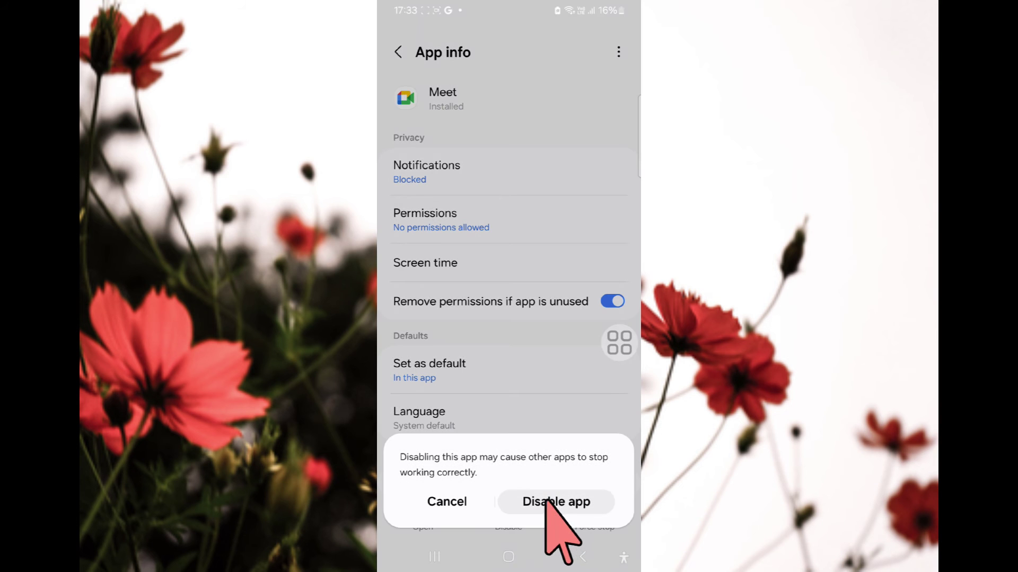
{"action": "left_click", "coordinate": [548, 502]}
Leave Settings and search the app drawer for Meet to confirm it no longer appears
{"action": "left_click", "coordinate": [399, 52]}
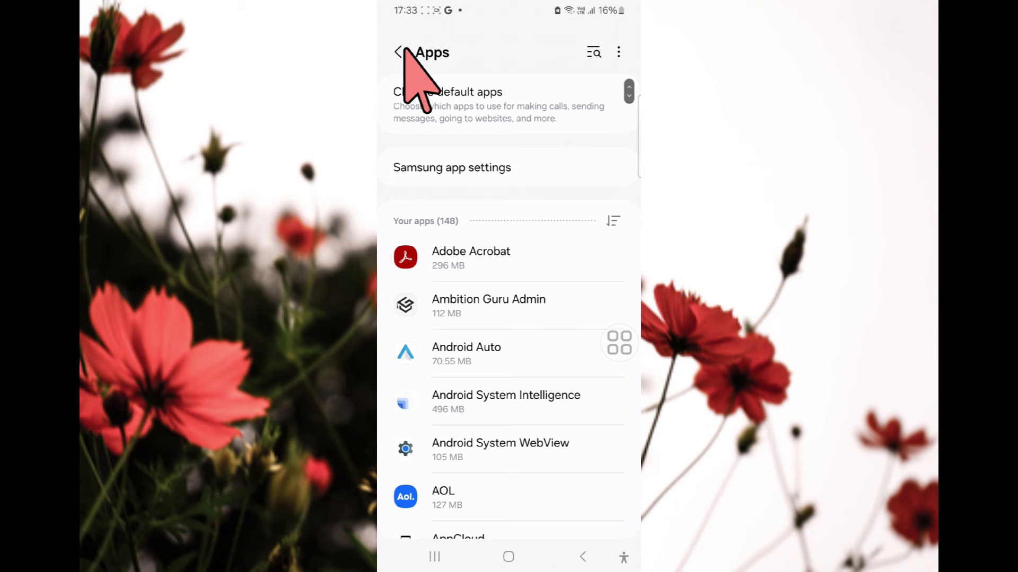
{"action": "left_click", "coordinate": [398, 52]}
{"action": "left_click", "coordinate": [508, 557]}
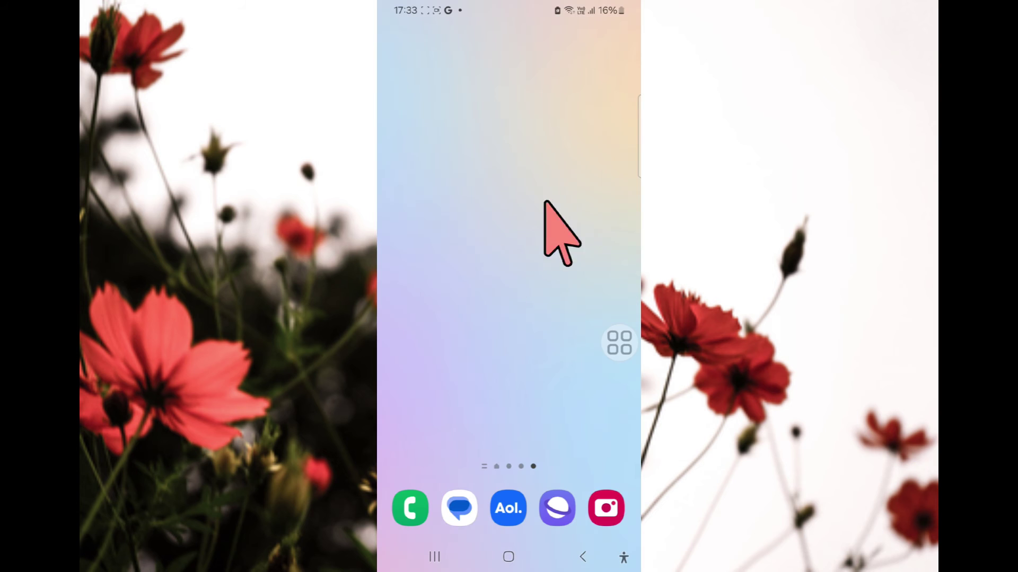
{"action": "left_click_drag", "start_coordinate": [557, 445], "coordinate": [567, 248]}
{"action": "left_click", "coordinate": [580, 42]}
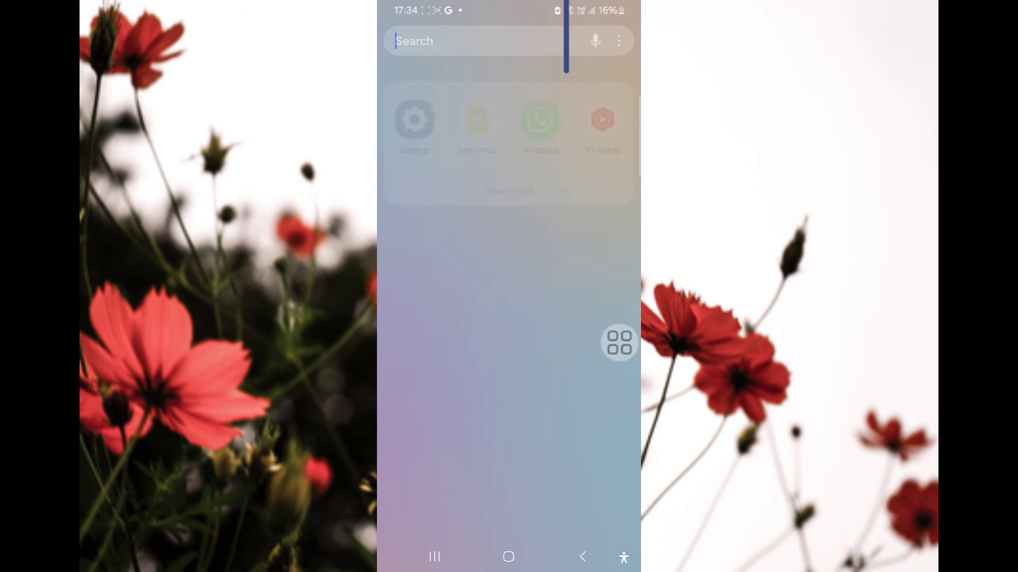
{"action": "type", "text": "meet"}
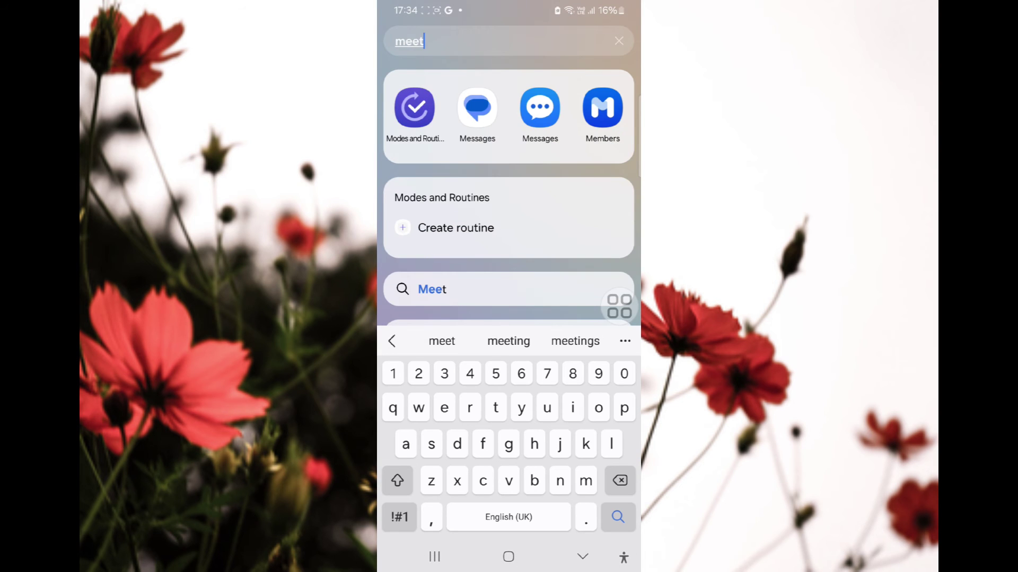
{"action": "key", "text": "BackSpace"}
{"action": "left_click", "coordinate": [582, 557]}
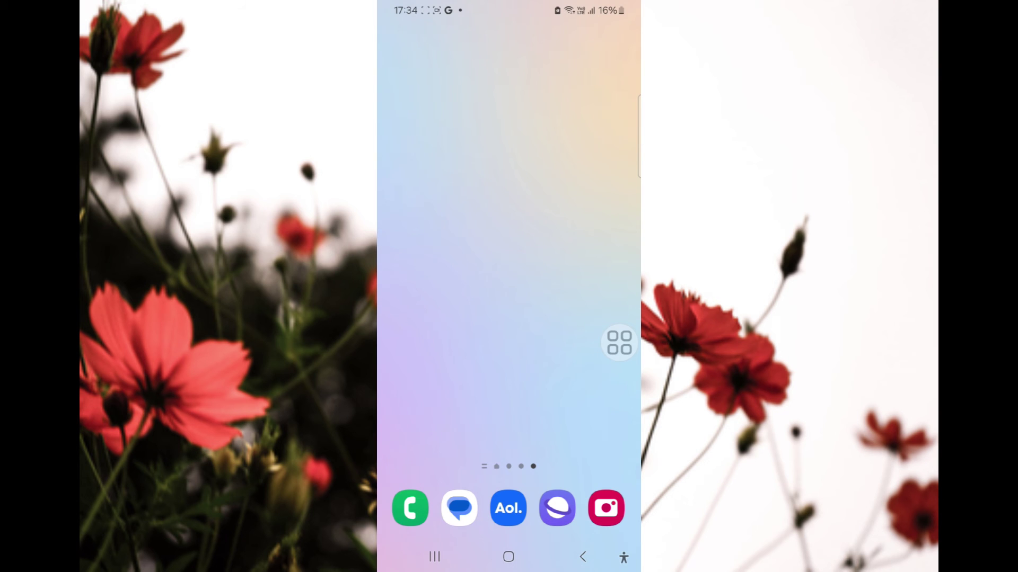
Reopen Settings > Apps, search 'meet' and open Meet's App info page showing Disabled
{"action": "left_click_drag", "start_coordinate": [509, 359], "coordinate": [509, 159]}
{"action": "left_click", "coordinate": [477, 37]}
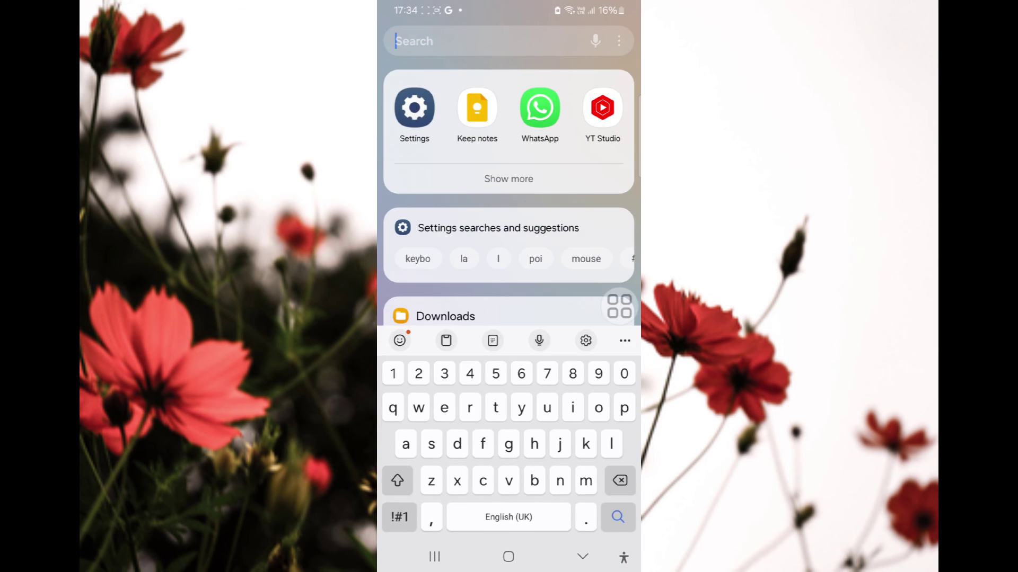
{"action": "left_click", "coordinate": [412, 108]}
{"action": "scroll", "coordinate": [510, 278], "scroll_direction": "up", "scroll_amount": 2}
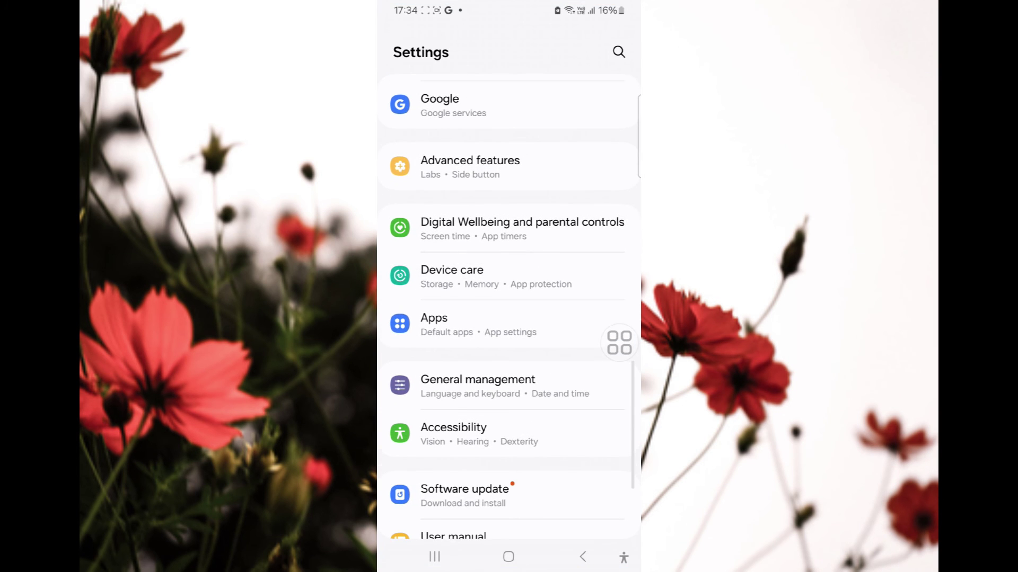
{"action": "left_click", "coordinate": [509, 326]}
{"action": "left_click", "coordinate": [593, 52]}
{"action": "type", "text": "meet"}
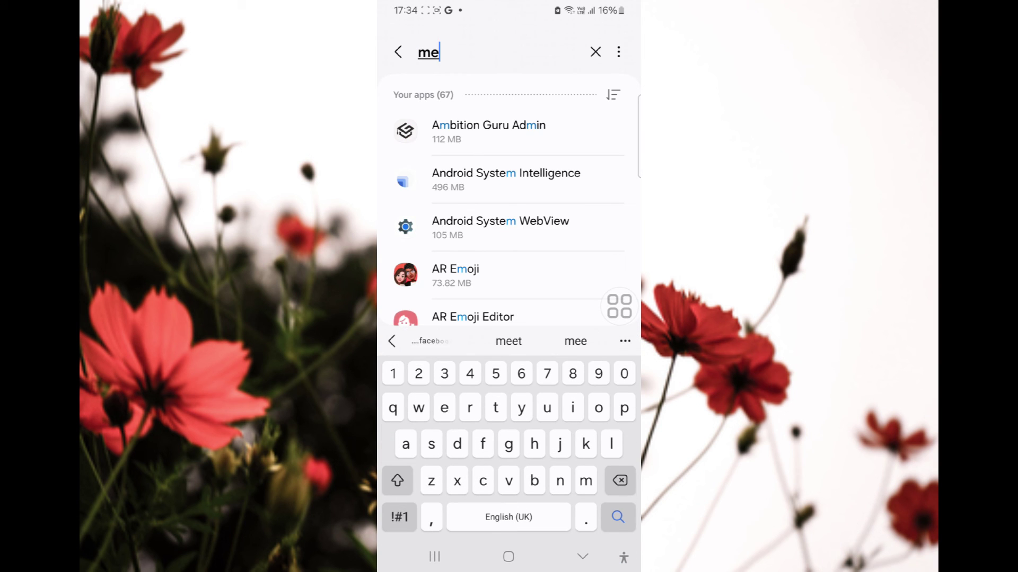
{"action": "left_click", "coordinate": [477, 131]}
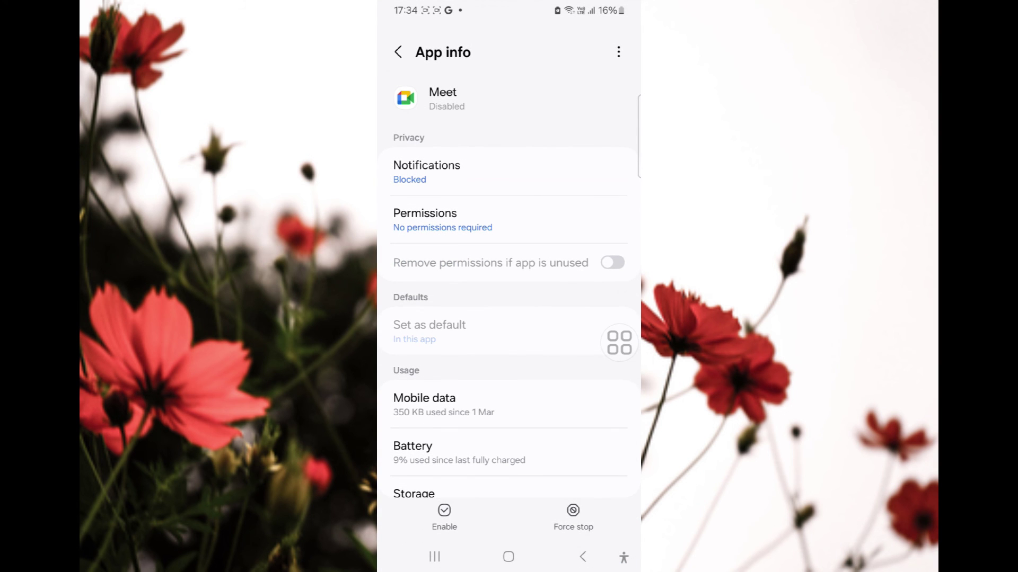
Enable Meet from its App info page so the status reads Installed
{"action": "left_click", "coordinate": [445, 517]}
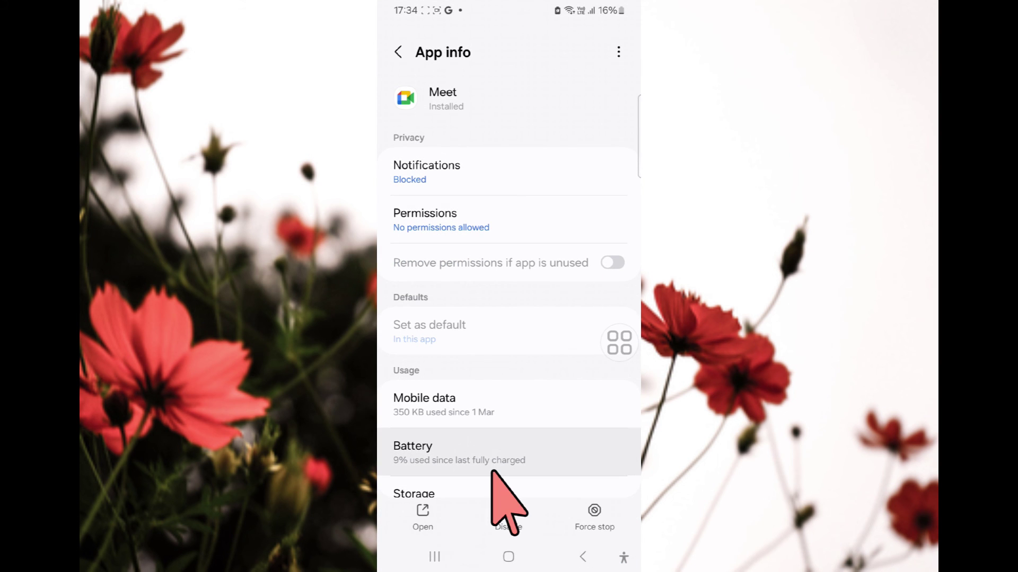